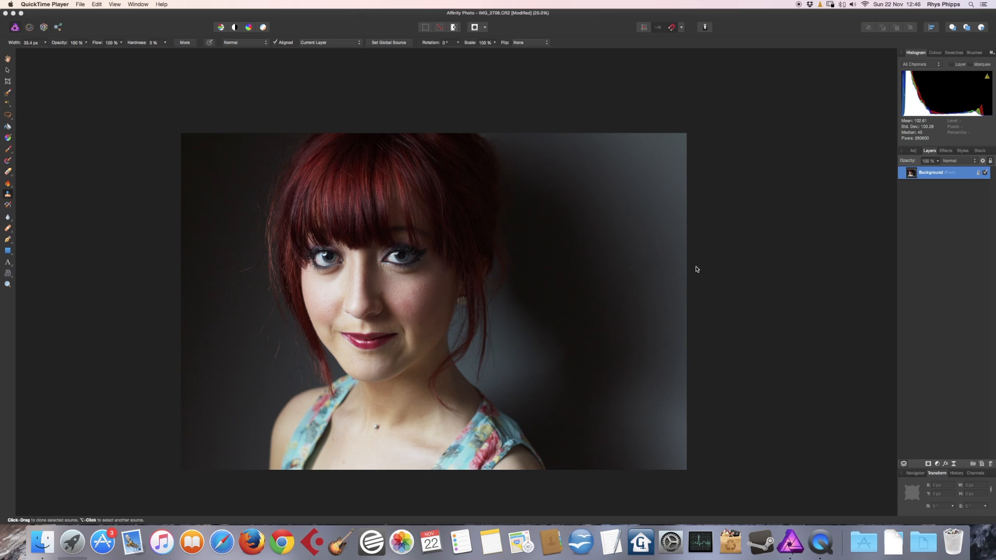
# Duplicate the Background layer and hide the original underneath
pyautogui.click(929, 180)
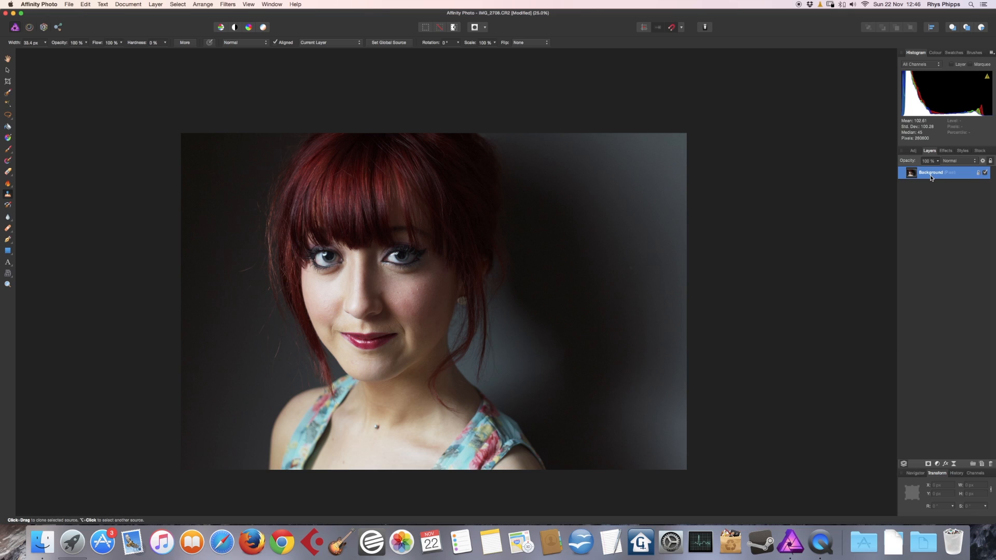
pyautogui.press('super+j')
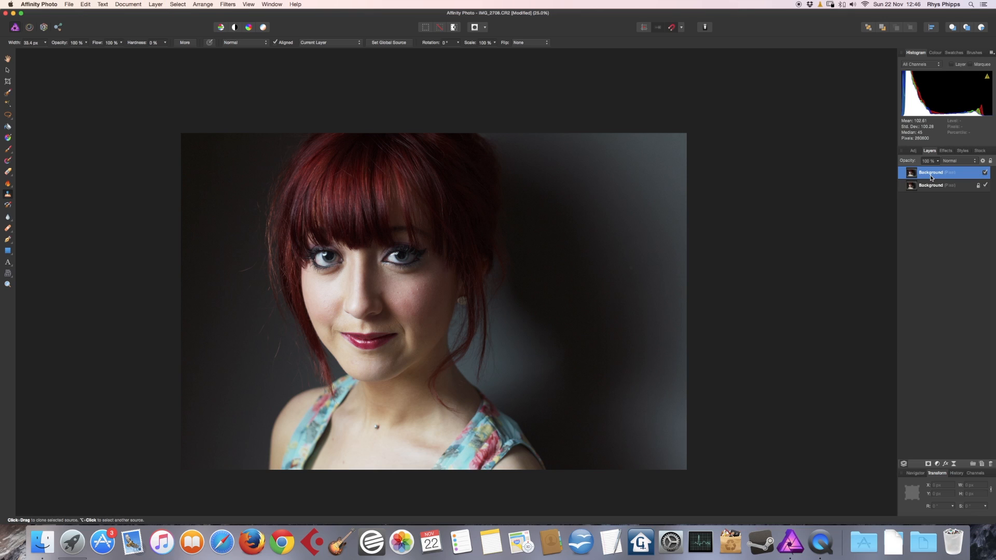
pyautogui.click(985, 185)
# Start Frequency Separation on the duplicated layer, explore the radius range in the split preview and set the radius to 12.5 px
pyautogui.click(228, 4)
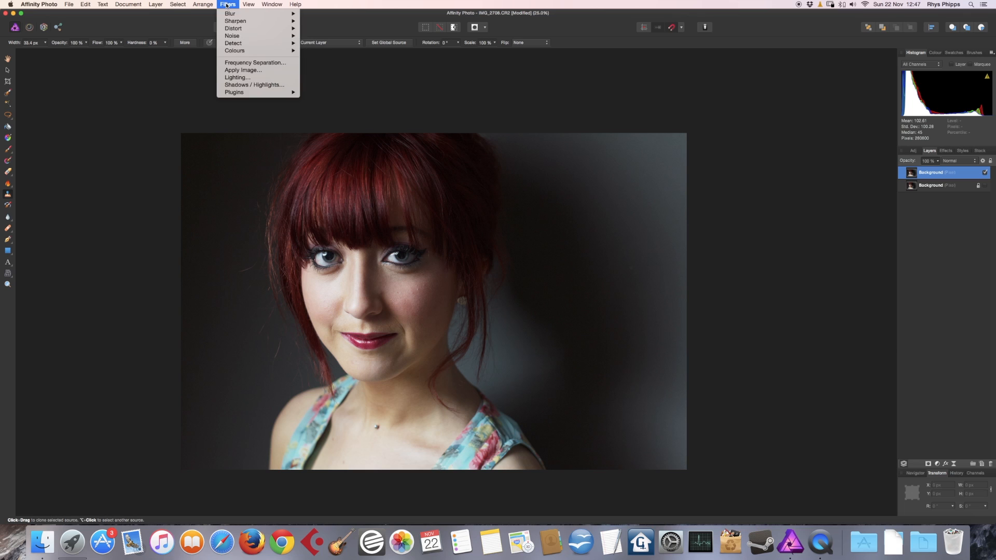
pyautogui.click(255, 63)
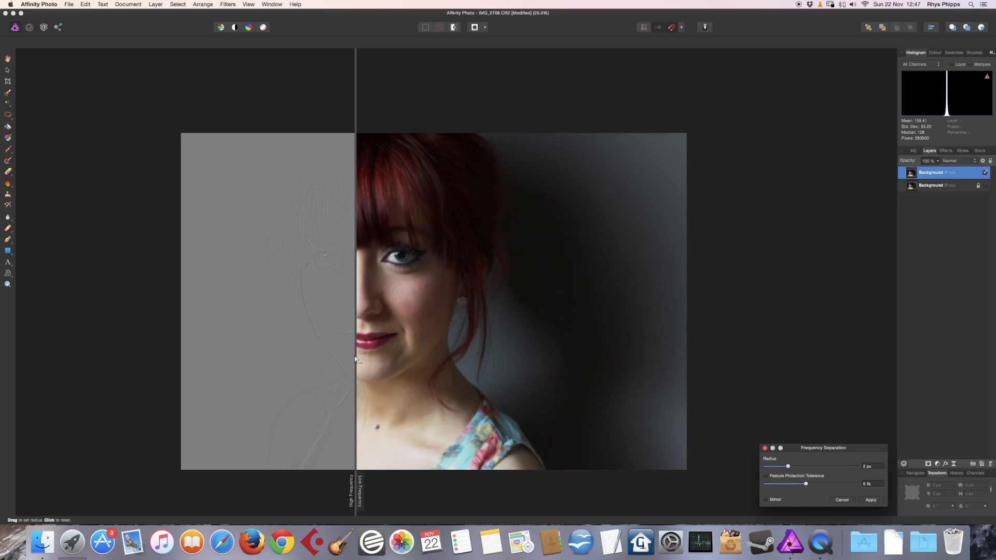
pyautogui.moveTo(358, 480); pyautogui.dragTo(370, 501)
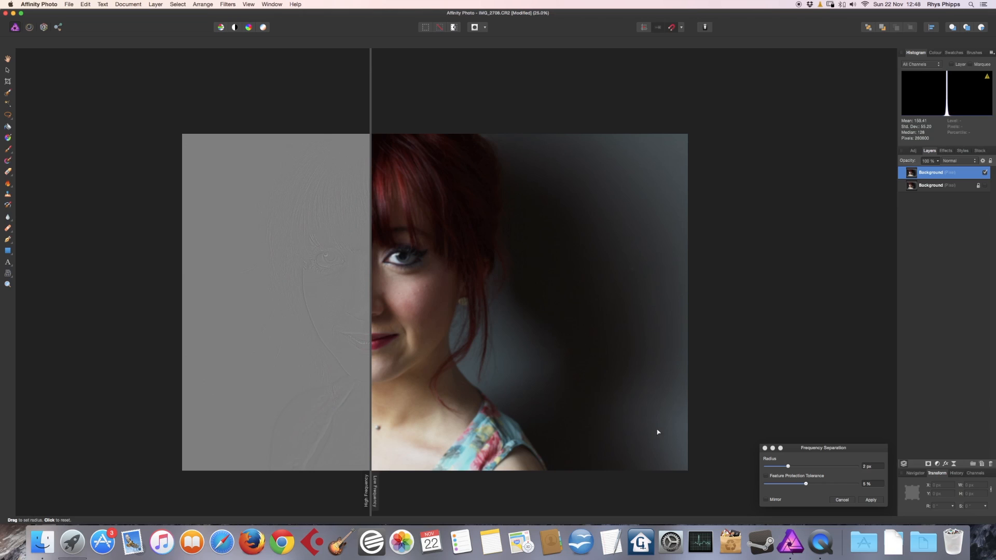
pyautogui.click(789, 466)
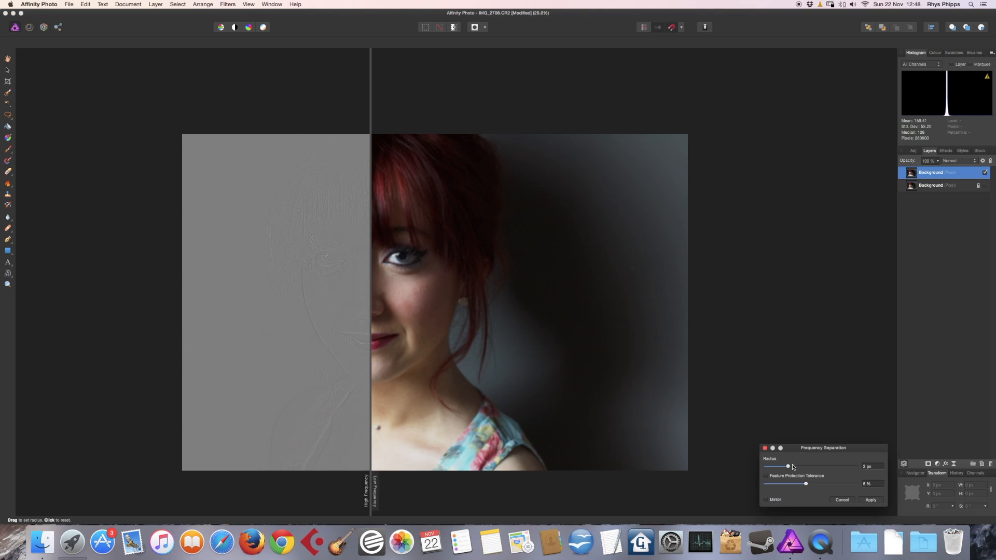
pyautogui.moveTo(788, 469); pyautogui.dragTo(768, 471)
pyautogui.moveTo(767, 470); pyautogui.dragTo(858, 467)
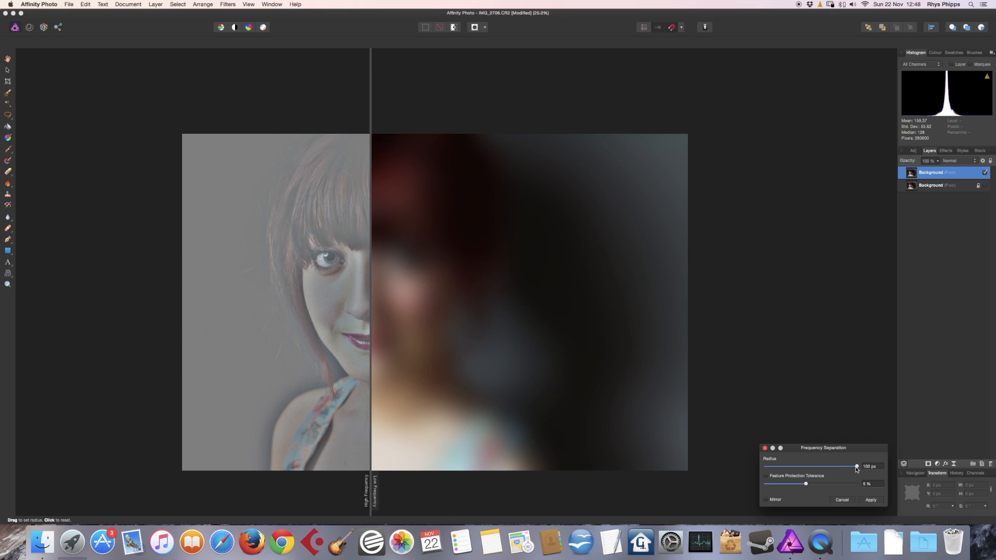
pyautogui.moveTo(856, 470); pyautogui.dragTo(804, 469)
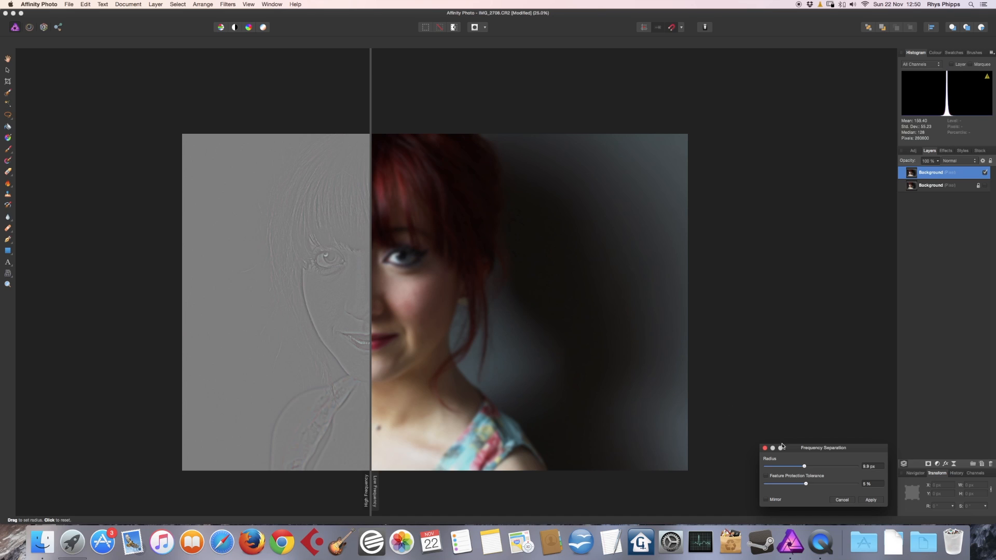
pyautogui.moveTo(805, 466); pyautogui.dragTo(808, 467)
# Try a raised Feature Protection Tolerance, turn that option off again and apply the frequency separation
pyautogui.click(767, 476)
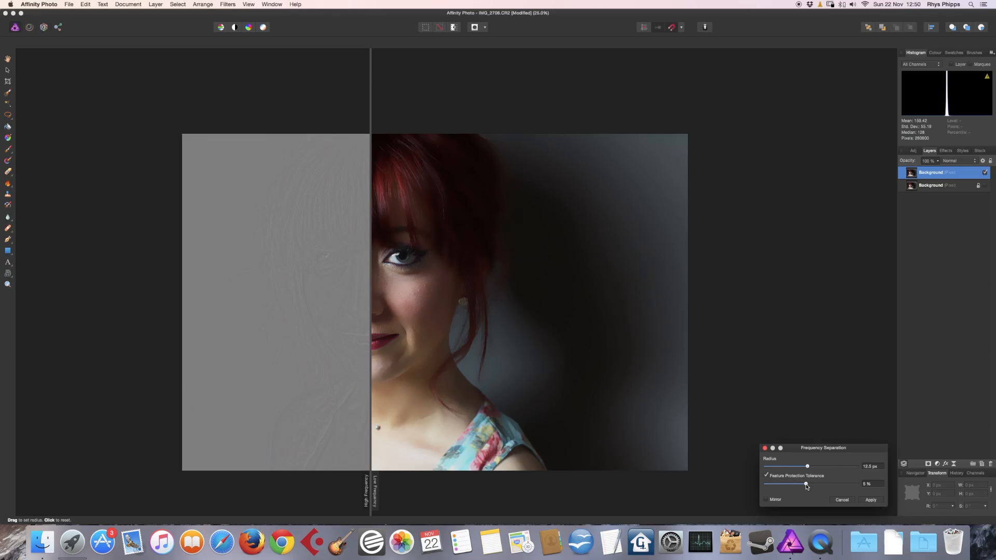
pyautogui.moveTo(808, 486)
pyautogui.mouseDown()
pyautogui.moveTo(840, 485)
pyautogui.moveTo(774, 490)
pyautogui.moveTo(818, 489)
pyautogui.mouseUp()
pyautogui.click(766, 476)
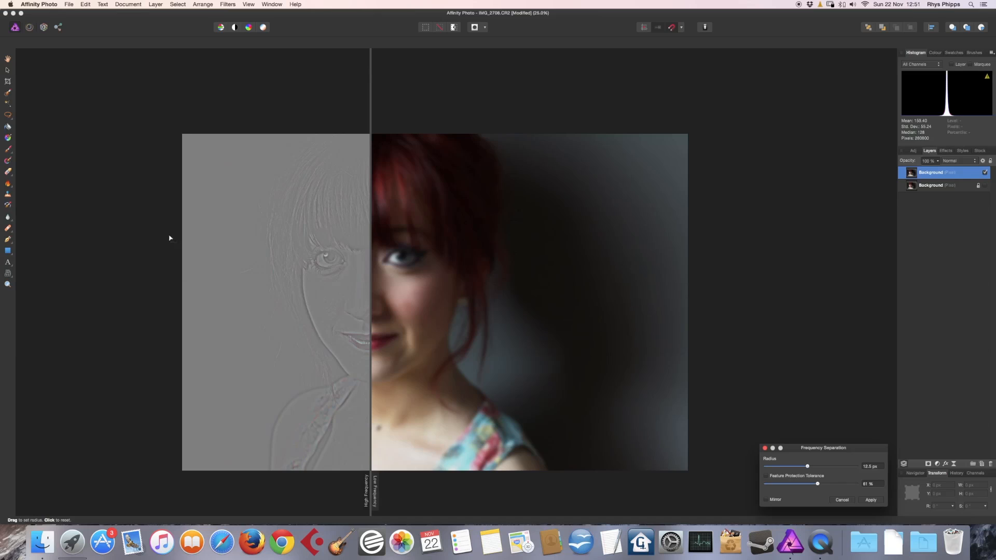
pyautogui.click(870, 500)
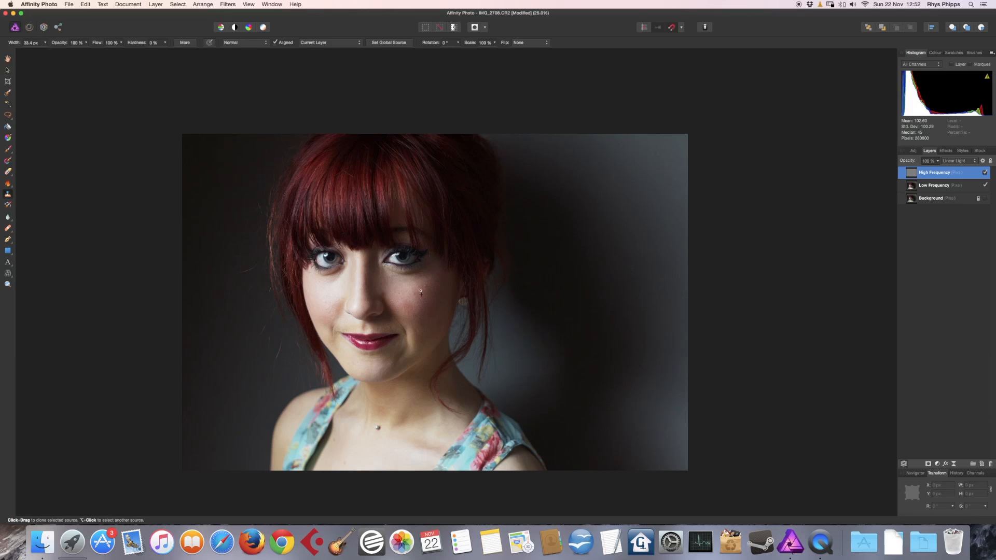
# Clone clean skin texture over the blemishes on the cheek nearest the earring, working on the High Frequency layer
pyautogui.press('super+equal')
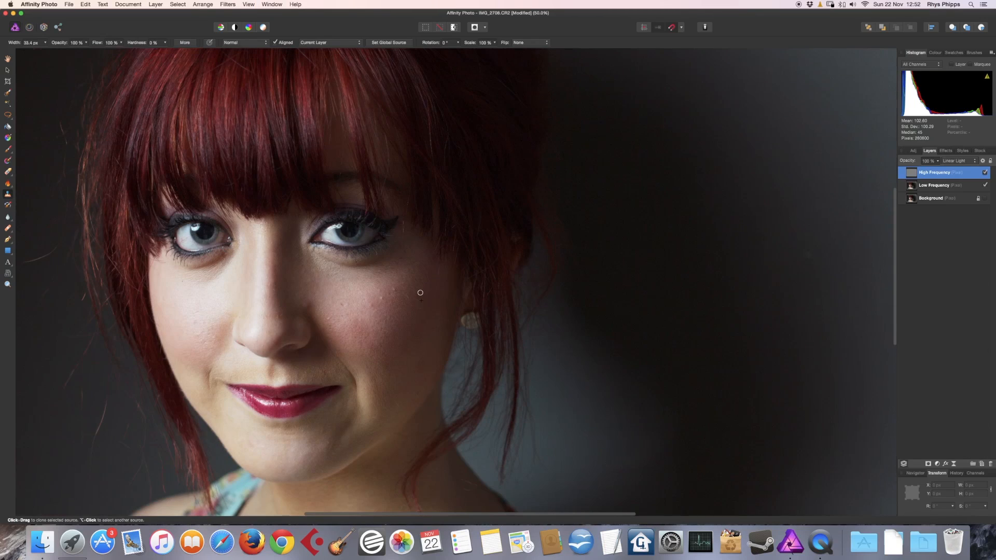
pyautogui.press('super+equal')
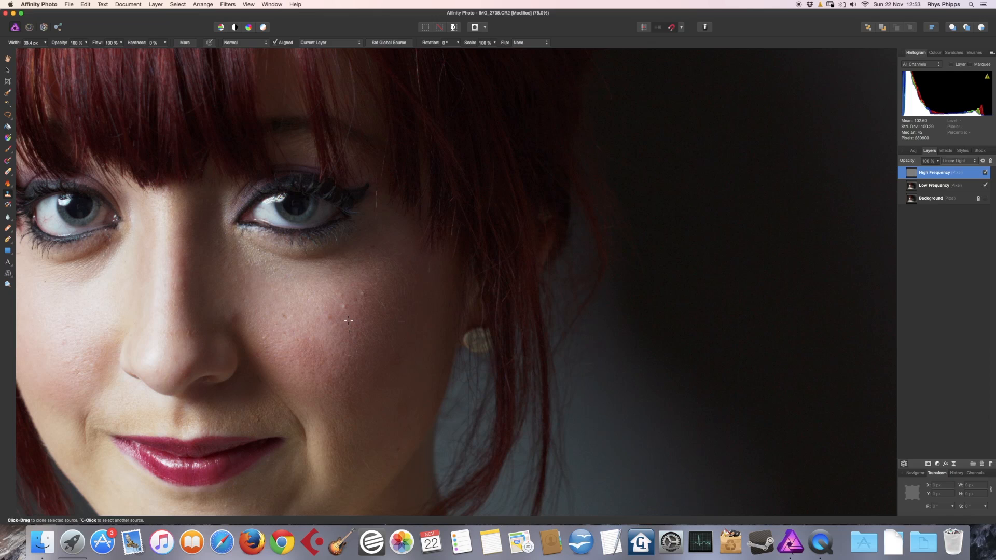
pyautogui.click(165, 43)
pyautogui.click(344, 308)
pyautogui.keyDown('alt'); pyautogui.click(284, 309); pyautogui.keyUp('alt')
pyautogui.click(372, 289)
pyautogui.keyDown('alt'); pyautogui.click(369, 302); pyautogui.keyUp('alt')
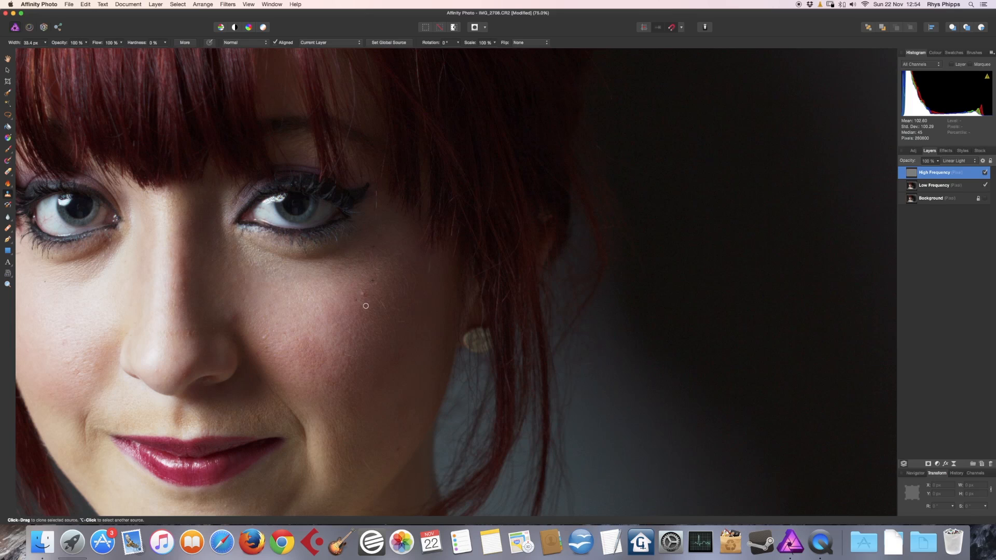
pyautogui.keyDown('alt'); pyautogui.click(372, 314); pyautogui.keyUp('alt')
pyautogui.keyDown('alt'); pyautogui.click(352, 309); pyautogui.keyUp('alt')
# Clone smooth texture over the bumps on the brightly lit cheek on the High Frequency layer
pyautogui.keyDown('alt'); pyautogui.click(56, 285); pyautogui.keyUp('alt')
pyautogui.moveTo(63, 288); pyautogui.dragTo(192, 335)
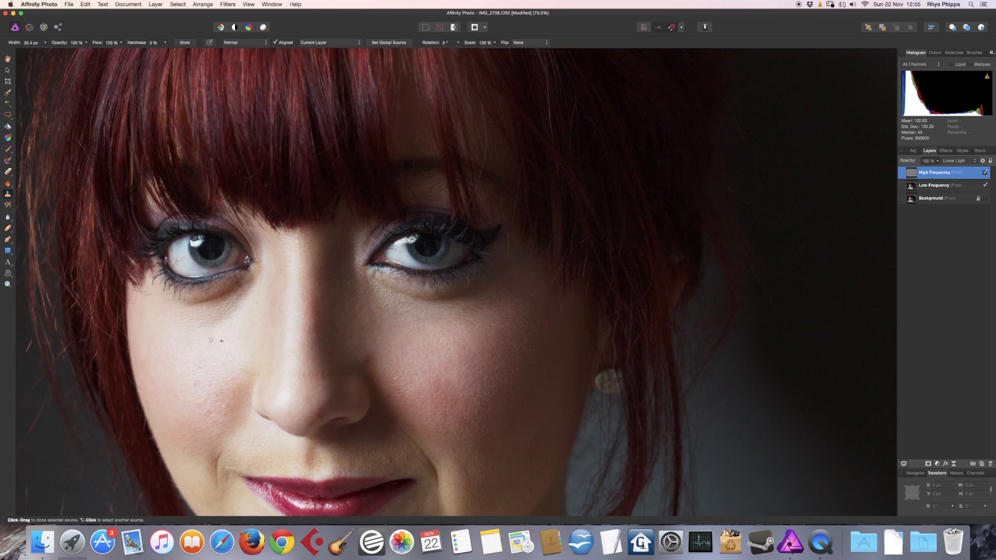
pyautogui.moveTo(230, 353); pyautogui.dragTo(189, 325)
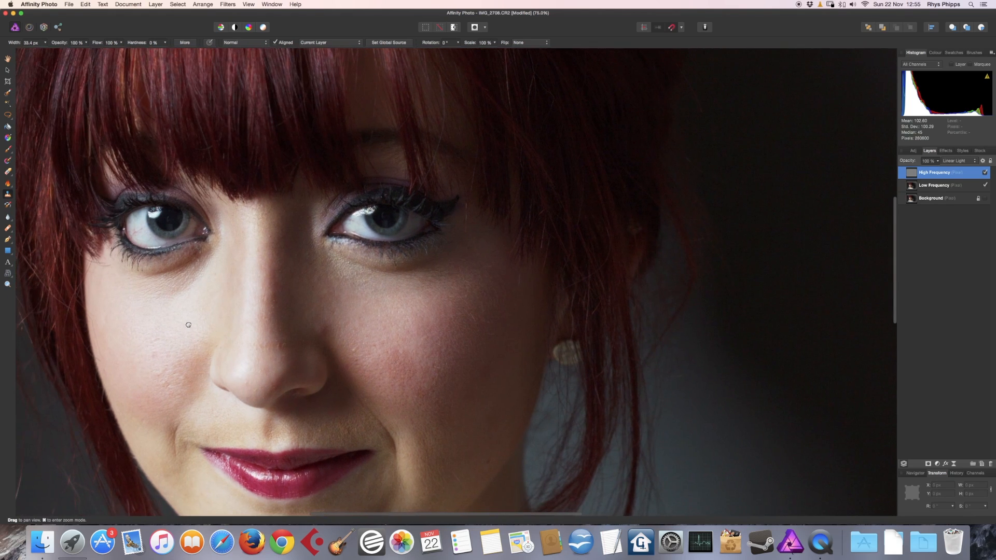
pyautogui.keyDown('alt'); pyautogui.click(151, 327); pyautogui.keyUp('alt')
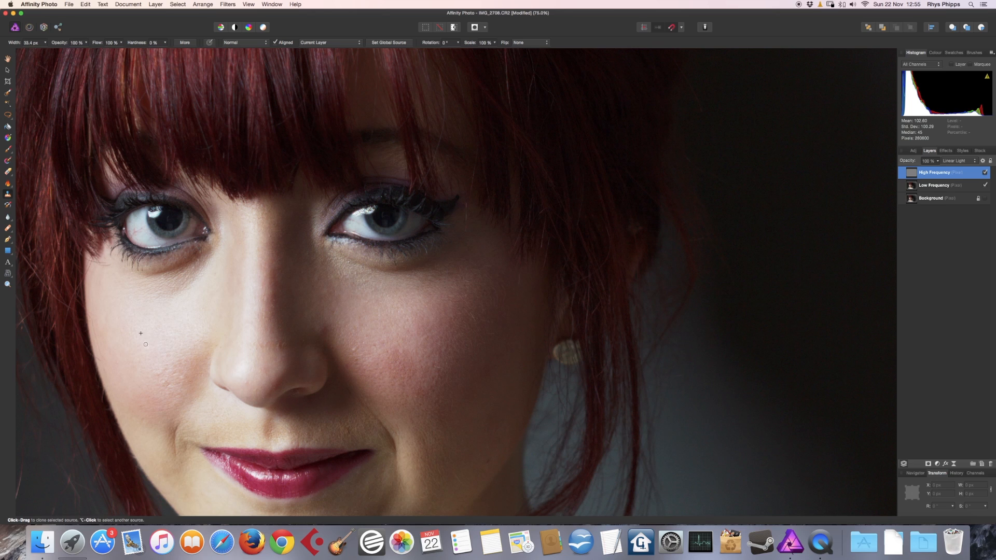
# Clone out the small marks across the nose on the High Frequency layer
pyautogui.keyDown('alt'); pyautogui.click(286, 335); pyautogui.keyUp('alt')
pyautogui.click(294, 347)
pyautogui.keyDown('alt'); pyautogui.click(273, 358); pyautogui.keyUp('alt')
pyautogui.press('super+minus')
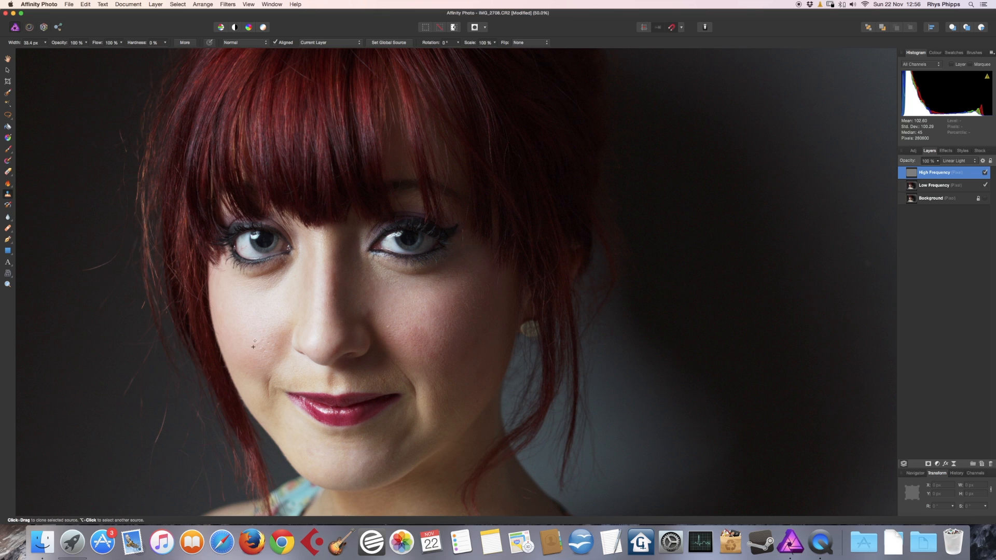
pyautogui.press('super+plus')
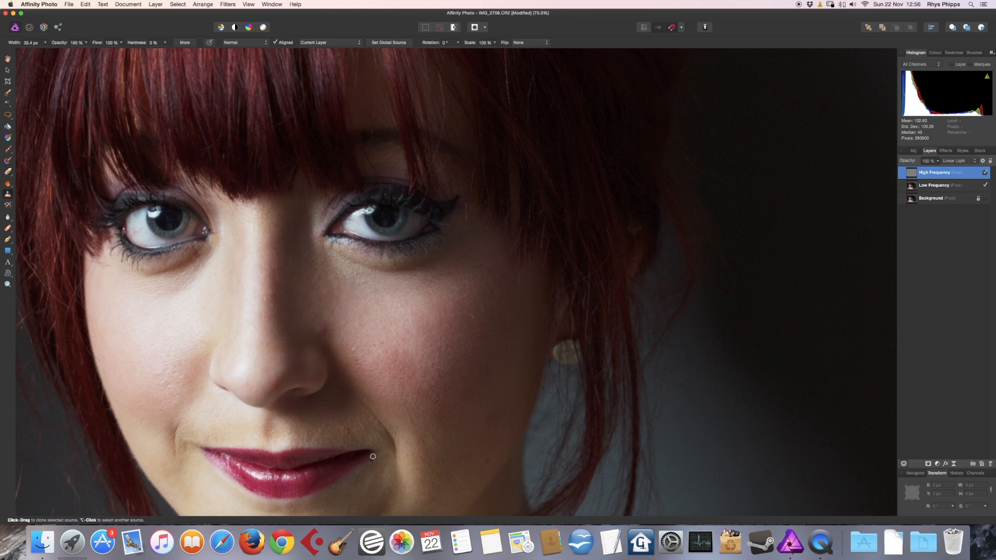
# Clone away the spots on the chin and along the jaw on the High Frequency layer
pyautogui.scroll(-5, 356, 467)
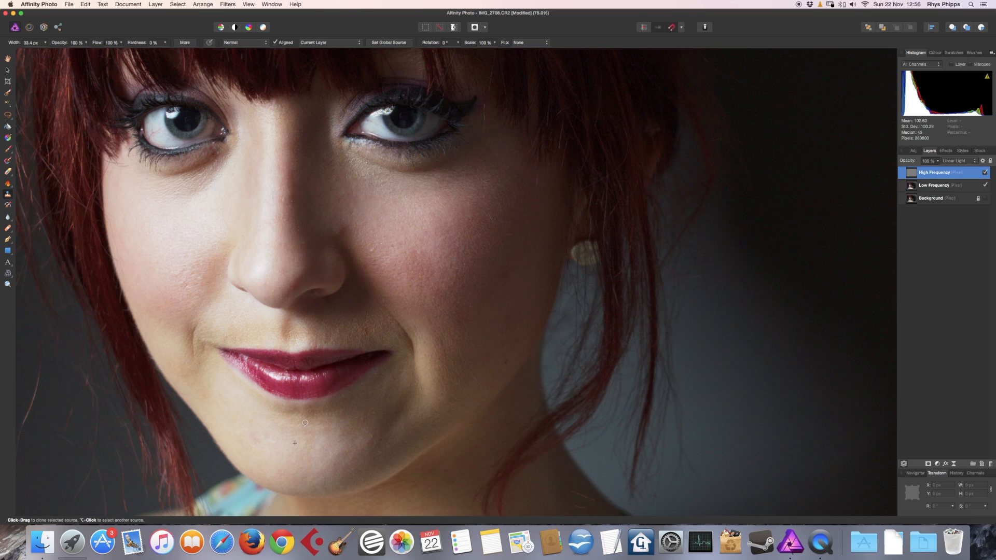
pyautogui.keyDown('alt'); pyautogui.click(323, 443); pyautogui.keyUp('alt')
pyautogui.keyDown('alt'); pyautogui.click(465, 385); pyautogui.keyUp('alt')
# Clone out the remaining blemishes on the earring-side cheek, up to the skin beside the hair
pyautogui.keyDown('alt'); pyautogui.click(453, 256); pyautogui.keyUp('alt')
pyautogui.click(458, 266)
pyautogui.keyDown('alt'); pyautogui.click(519, 203); pyautogui.keyUp('alt')
pyautogui.keyDown('alt'); pyautogui.click(534, 196); pyautogui.keyUp('alt')
pyautogui.moveTo(540, 177); pyautogui.dragTo(537, 182)
# Clone away the leftover bumps on the brightly lit cheek and touch up the reddened part of the other cheek
pyautogui.keyDown('alt'); pyautogui.click(152, 300); pyautogui.keyUp('alt')
pyautogui.keyDown('alt'); pyautogui.click(177, 249); pyautogui.keyUp('alt')
pyautogui.click(188, 248)
pyautogui.keyDown('alt'); pyautogui.click(448, 278); pyautogui.keyUp('alt')
# Lasso the reddened patch of the earring-side cheek on the Low Frequency layer with a 55 px feather
pyautogui.click(914, 188)
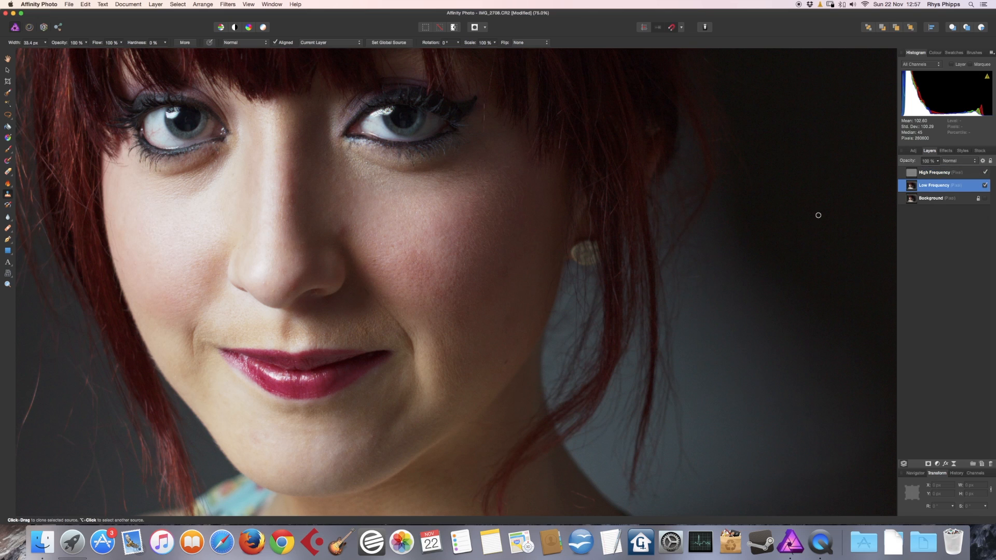
pyautogui.click(368, 294)
pyautogui.press('l')
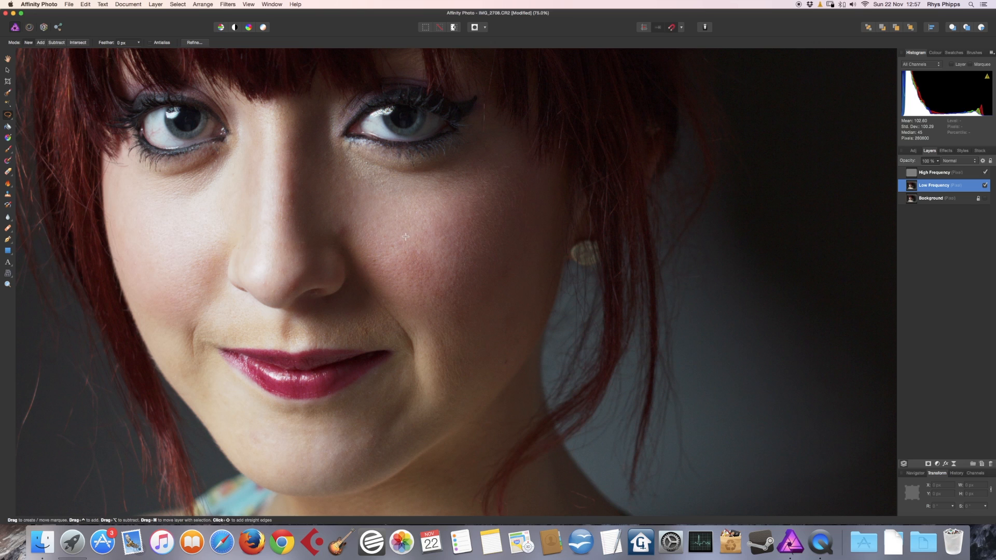
pyautogui.moveTo(395, 237)
pyautogui.mouseDown()
pyautogui.moveTo(388, 252)
pyautogui.moveTo(443, 277)
pyautogui.moveTo(457, 259)
pyautogui.moveTo(440, 236)
pyautogui.mouseUp()
pyautogui.click(139, 45)
pyautogui.moveTo(137, 53); pyautogui.dragTo(169, 56)
# Apply a moderate Gaussian Blur to the selected cheek patch on the Low Frequency layer and clear the selection
pyautogui.click(231, 6)
pyautogui.moveTo(270, 14)
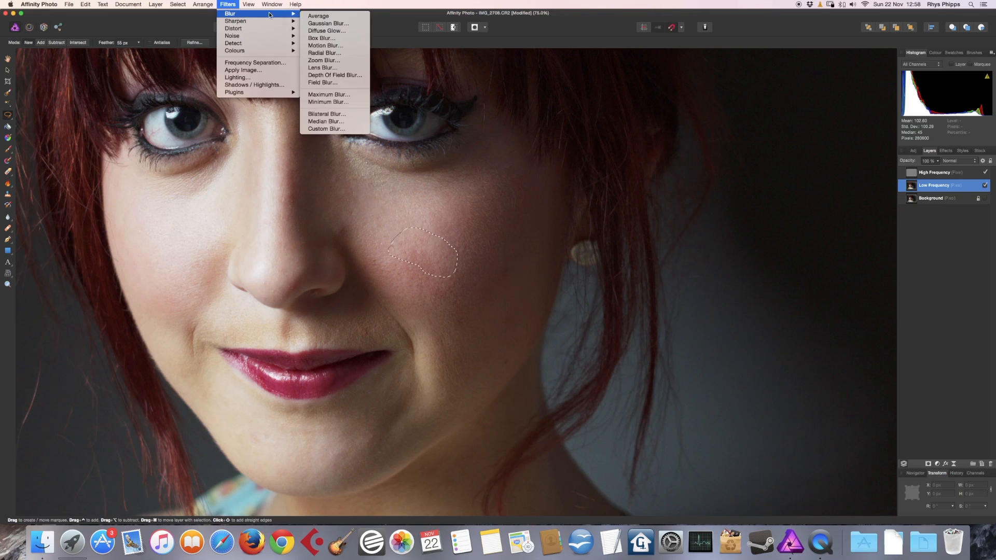
pyautogui.click(323, 23)
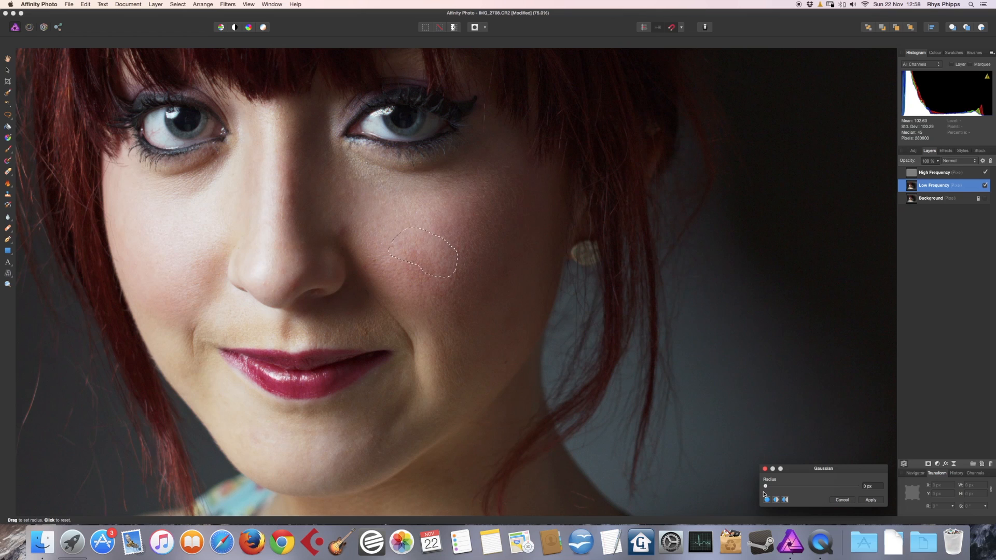
pyautogui.moveTo(766, 486); pyautogui.dragTo(858, 485)
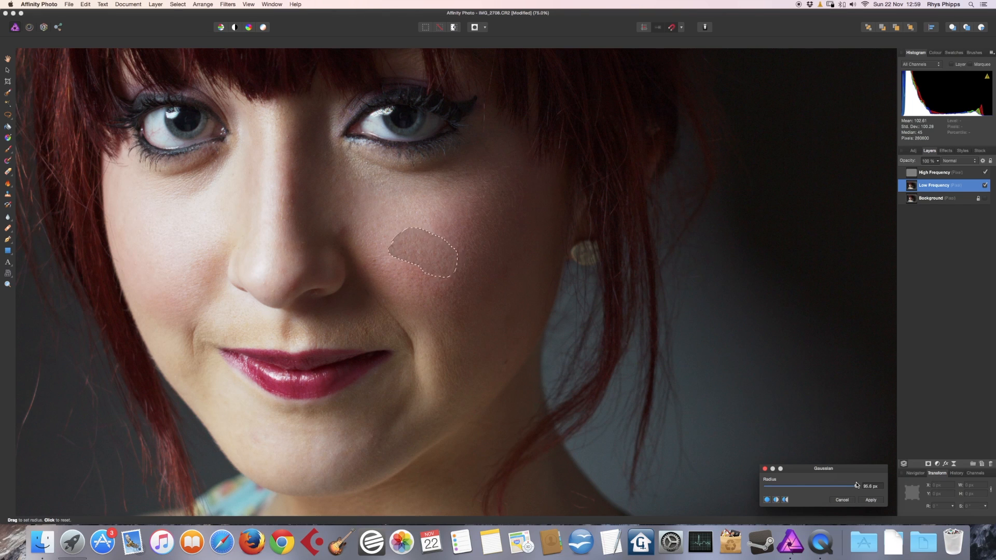
pyautogui.moveTo(857, 485); pyautogui.dragTo(814, 493)
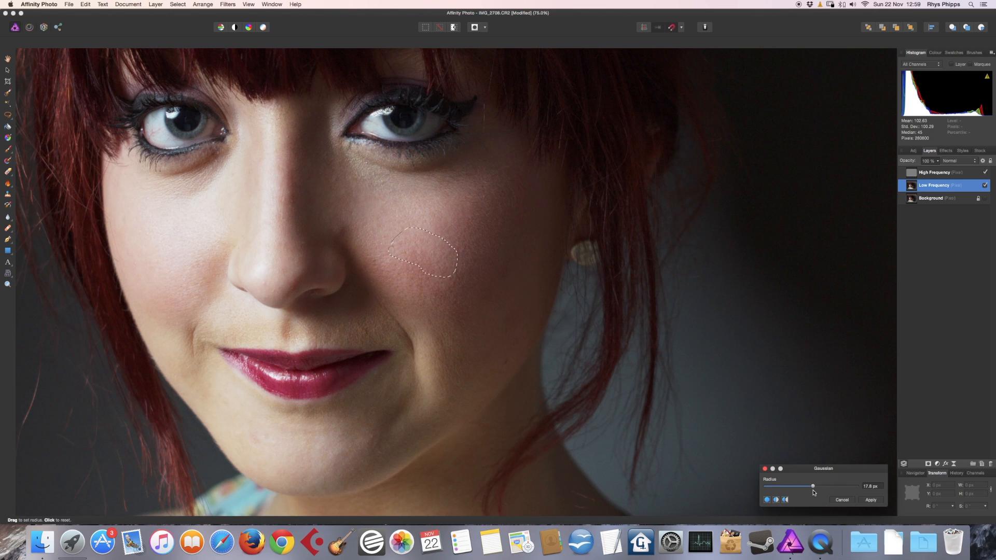
pyautogui.moveTo(814, 493); pyautogui.dragTo(815, 493)
pyautogui.moveTo(816, 486); pyautogui.dragTo(819, 489)
pyautogui.click(871, 500)
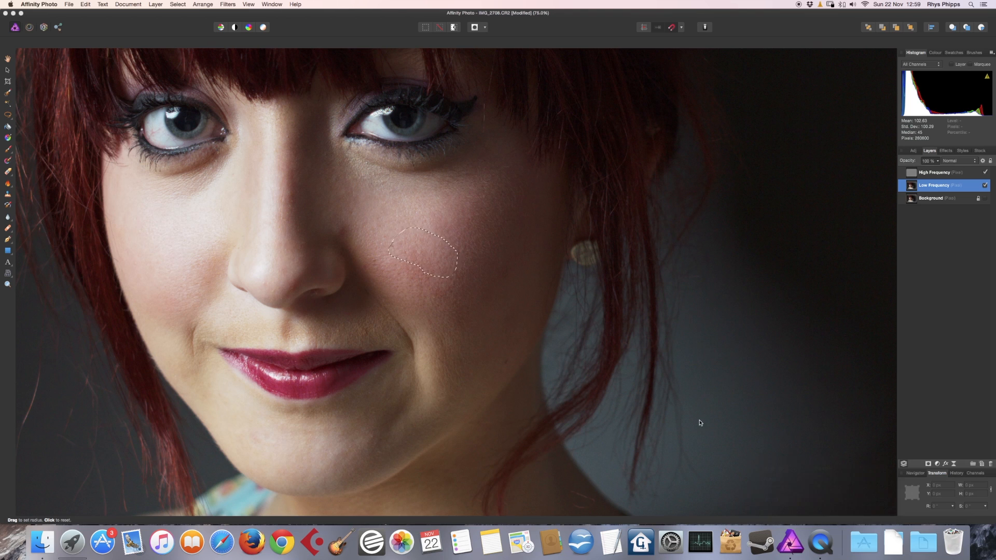
pyautogui.press('l')
pyautogui.press('super+d')
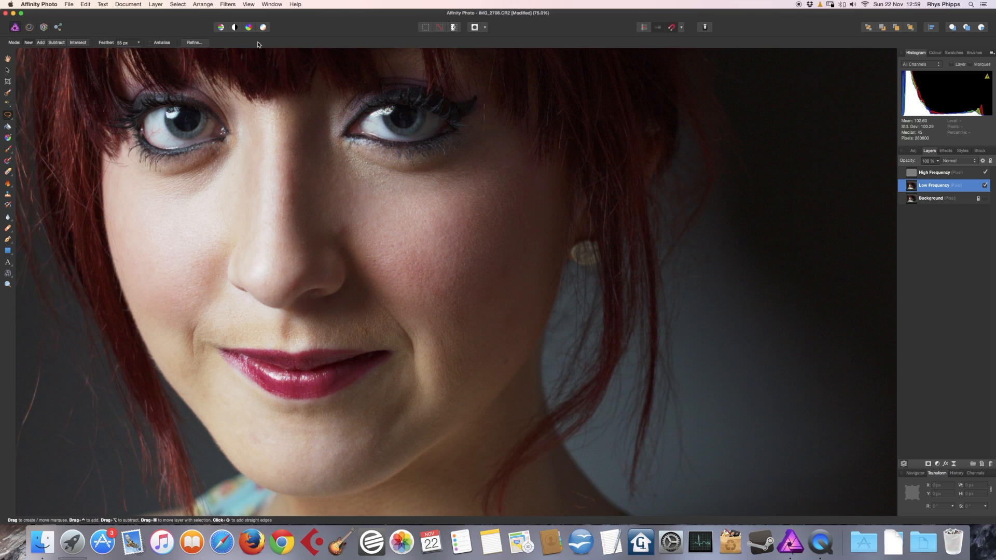
pyautogui.click(233, 6)
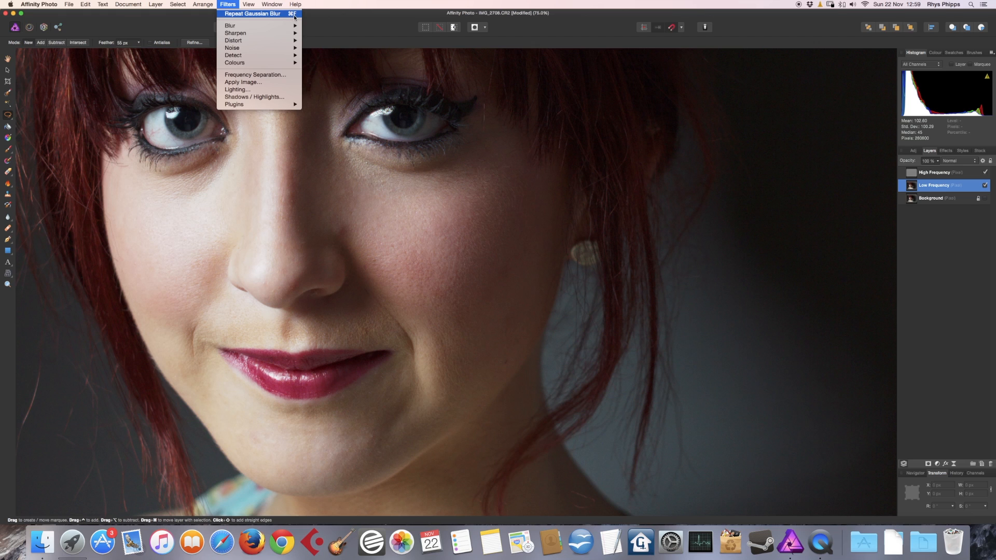
pyautogui.click(360, 4)
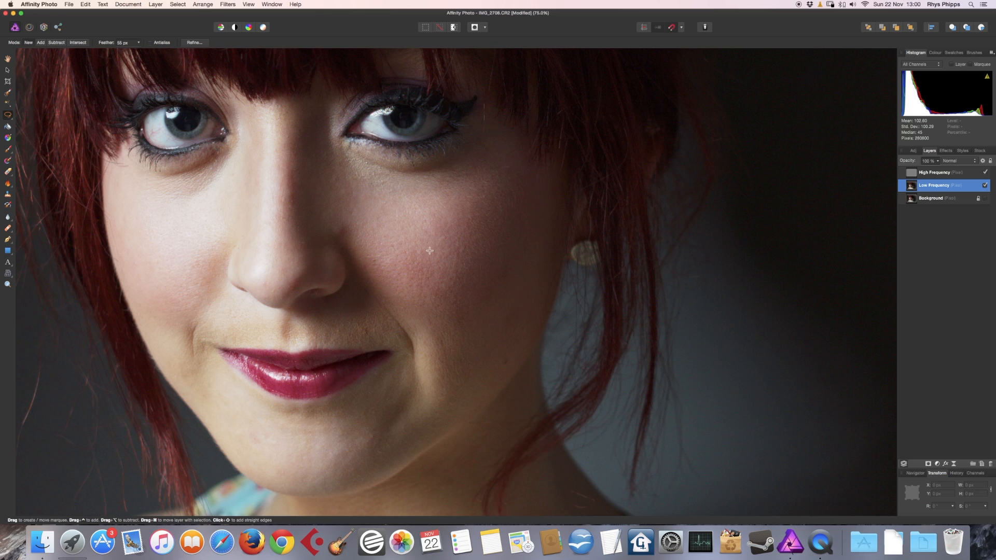
# Lasso small patches of the reddened cheek on the Low Frequency layer and clear the selection
pyautogui.moveTo(432, 251)
pyautogui.mouseDown()
pyautogui.moveTo(420, 293)
pyautogui.moveTo(385, 288)
pyautogui.moveTo(381, 276)
pyautogui.moveTo(408, 244)
pyautogui.moveTo(436, 250)
pyautogui.moveTo(426, 239)
pyautogui.moveTo(395, 257)
pyautogui.moveTo(403, 278)
pyautogui.moveTo(455, 282)
pyautogui.moveTo(440, 240)
pyautogui.mouseUp()
pyautogui.click(413, 235)
pyautogui.scroll(-1, 412, 236)
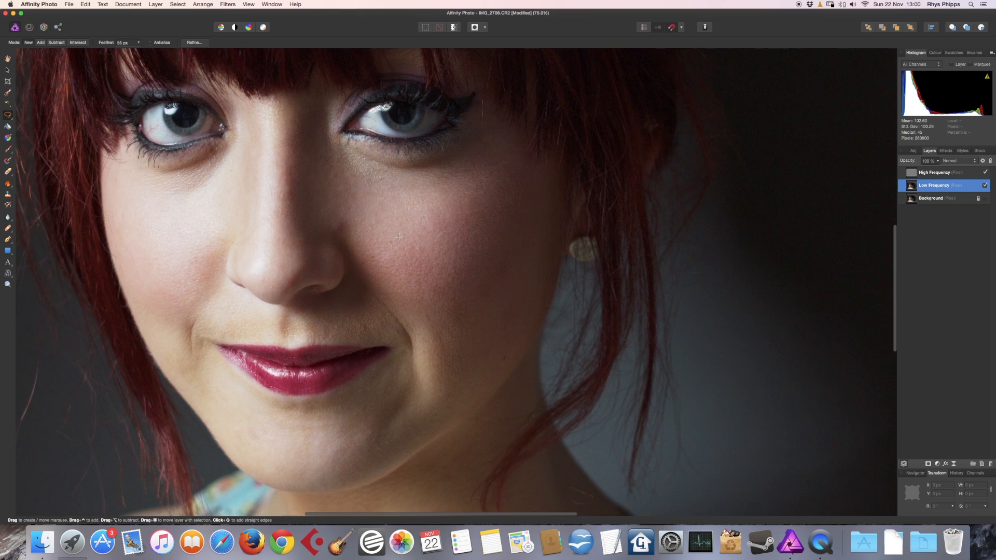
pyautogui.moveTo(399, 236)
pyautogui.mouseDown()
pyautogui.moveTo(387, 243)
pyautogui.moveTo(408, 267)
pyautogui.moveTo(450, 239)
pyautogui.moveTo(427, 224)
pyautogui.moveTo(388, 228)
pyautogui.moveTo(382, 244)
pyautogui.moveTo(412, 263)
pyautogui.moveTo(425, 249)
pyautogui.mouseUp()
pyautogui.hscroll(1, 425, 249)
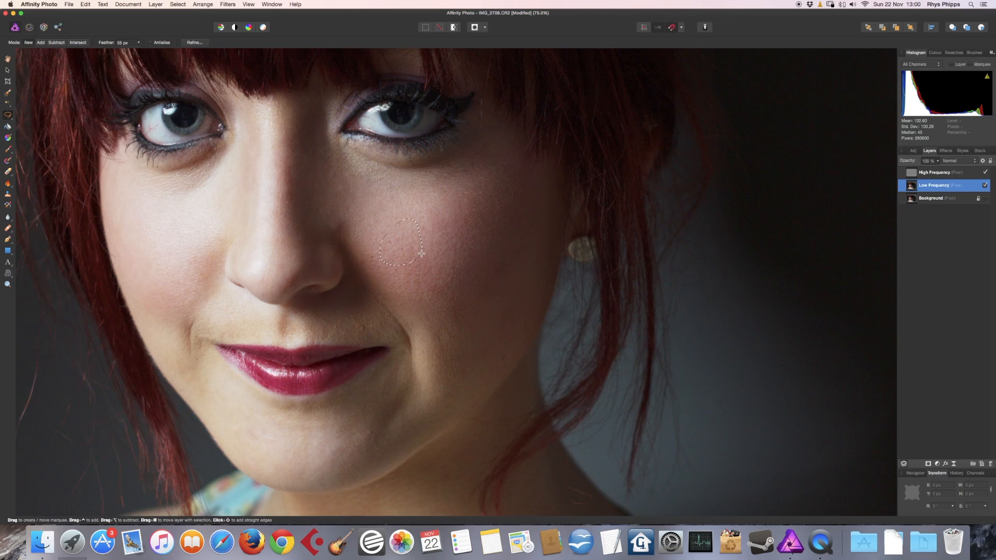
pyautogui.press('super+d')
# Toggle the High Frequency and Low Frequency layers together to compare the retouched skin with the original Background
pyautogui.keyDown('shift'); pyautogui.click(968, 176); pyautogui.keyUp('shift')
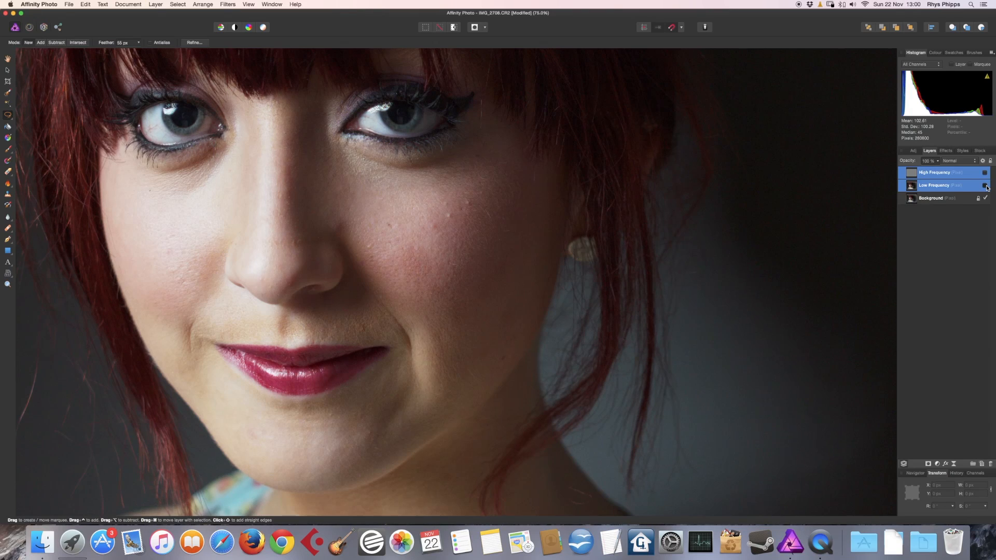
pyautogui.click(985, 186)
# Lasso the uneven skin beneath the earring-side eye on the Low Frequency layer, then clear the selection
pyautogui.click(940, 188)
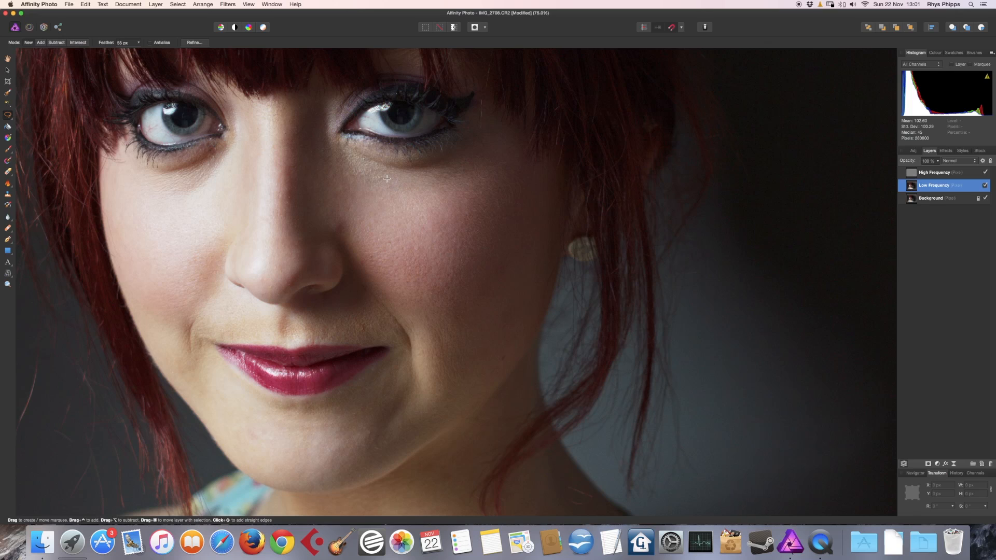
pyautogui.moveTo(387, 179)
pyautogui.mouseDown()
pyautogui.moveTo(371, 165)
pyautogui.moveTo(376, 157)
pyautogui.moveTo(451, 156)
pyautogui.moveTo(458, 172)
pyautogui.mouseUp()
pyautogui.click(230, 5)
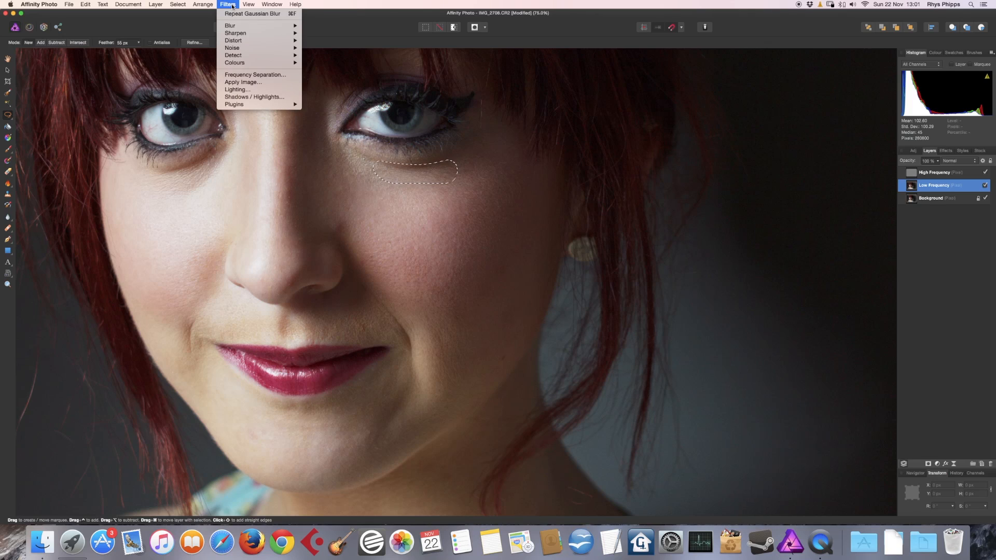
pyautogui.click(339, 7)
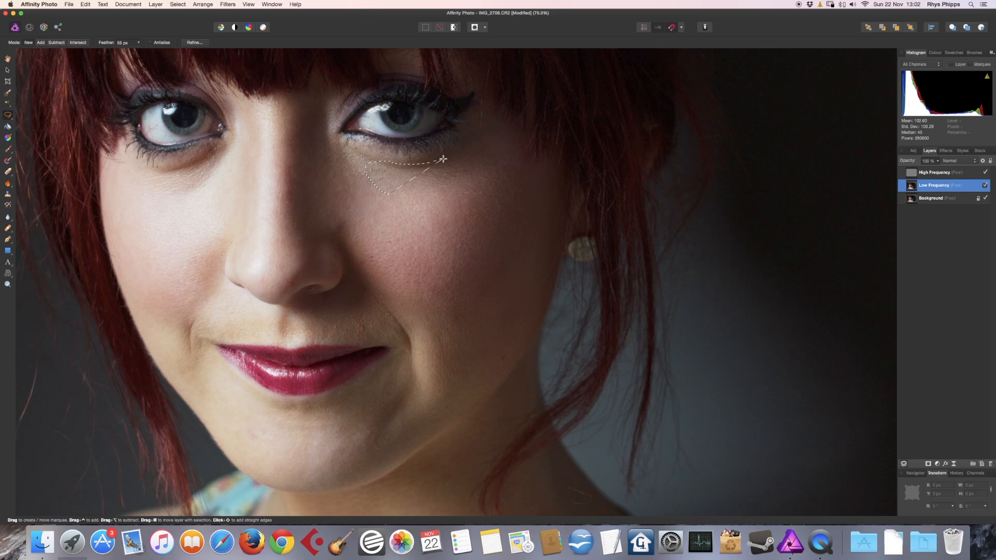
pyautogui.moveTo(448, 157)
pyautogui.mouseDown()
pyautogui.moveTo(484, 172)
pyautogui.moveTo(481, 193)
pyautogui.moveTo(435, 199)
pyautogui.mouseUp()
pyautogui.press('super+d')
# Toggle the High Frequency and Low Frequency layers together to compare the retouched cheeks and under-eye skin with the original
pyautogui.keyDown('shift'); pyautogui.click(977, 177); pyautogui.keyUp('shift')
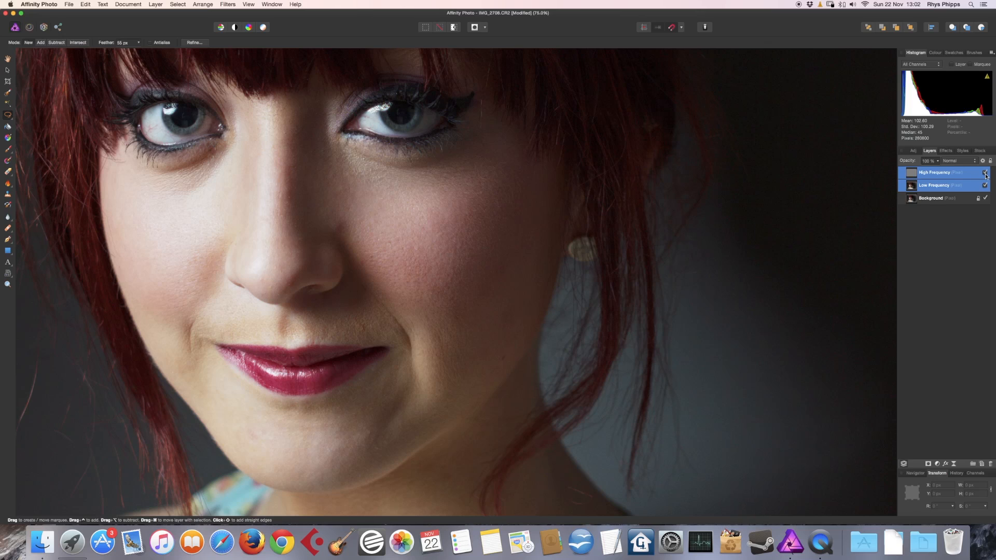
pyautogui.click(984, 173)
pyautogui.click(985, 173)
pyautogui.click(985, 174)
pyautogui.click(985, 173)
pyautogui.click(985, 174)
pyautogui.click(985, 173)
# Lasso along the bridge of the nose on the Low Frequency layer, repeat the Gaussian Blur there, and clear the selection
pyautogui.press('super+minus')
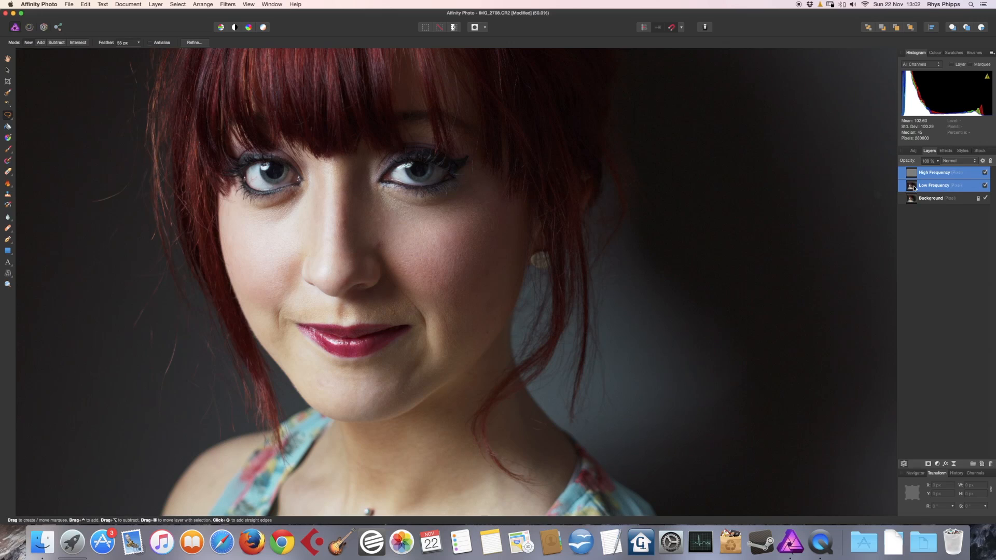
pyautogui.click(939, 187)
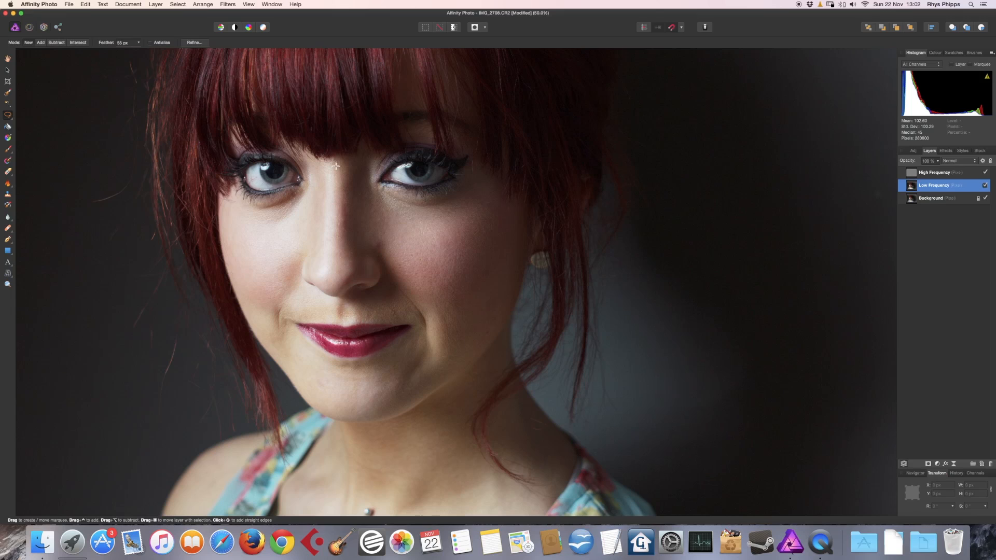
pyautogui.moveTo(328, 204)
pyautogui.mouseDown()
pyautogui.moveTo(318, 270)
pyautogui.moveTo(332, 277)
pyautogui.moveTo(348, 260)
pyautogui.moveTo(333, 167)
pyautogui.mouseUp()
pyautogui.scroll(1, 335, 177)
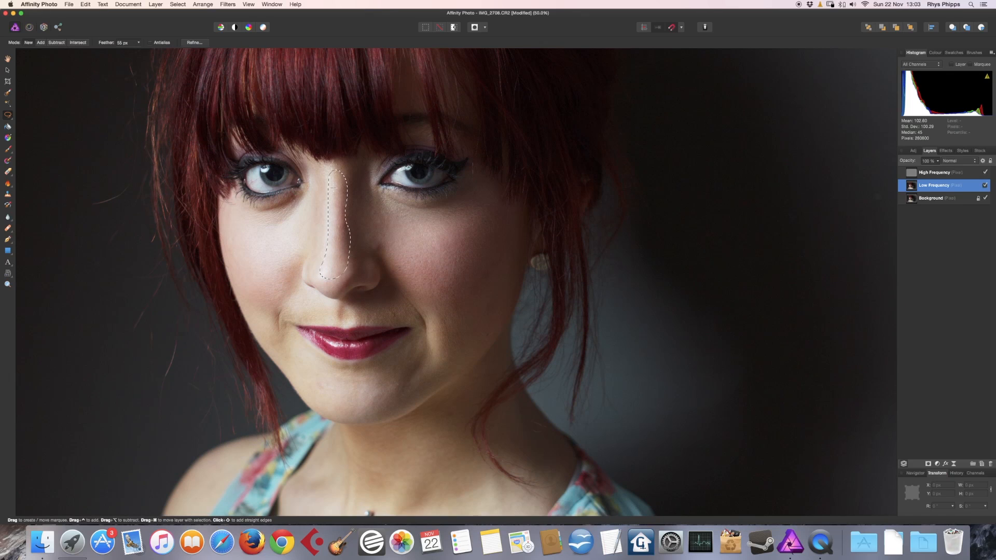
pyautogui.press('super+f')
pyautogui.moveTo(327, 215)
pyautogui.mouseDown()
pyautogui.moveTo(328, 267)
pyautogui.moveTo(315, 274)
pyautogui.mouseUp()
pyautogui.press('super+d')
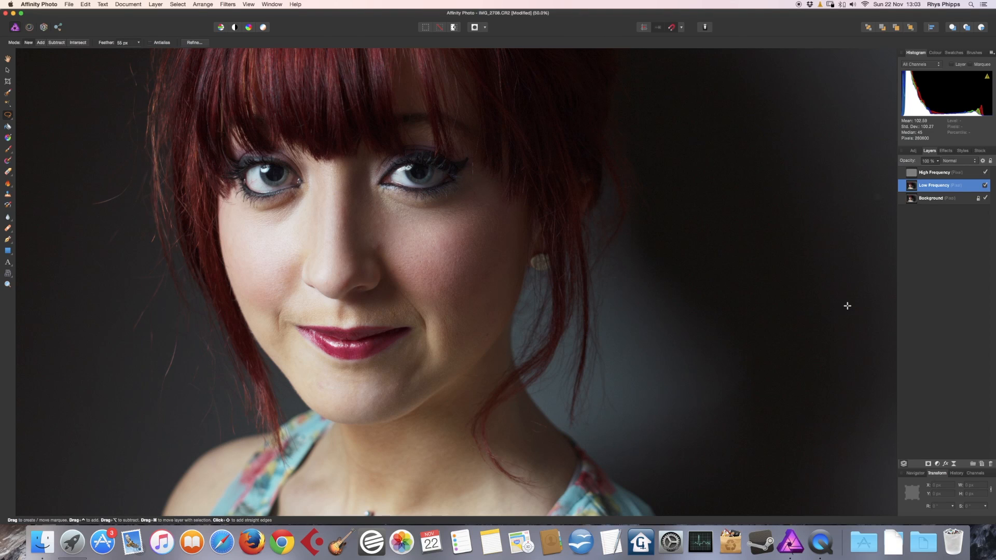
# Toggle both frequency layers off and on to compare the whole retouched face, including the nose, with the Background
pyautogui.keyDown('shift'); pyautogui.click(951, 176); pyautogui.keyUp('shift')
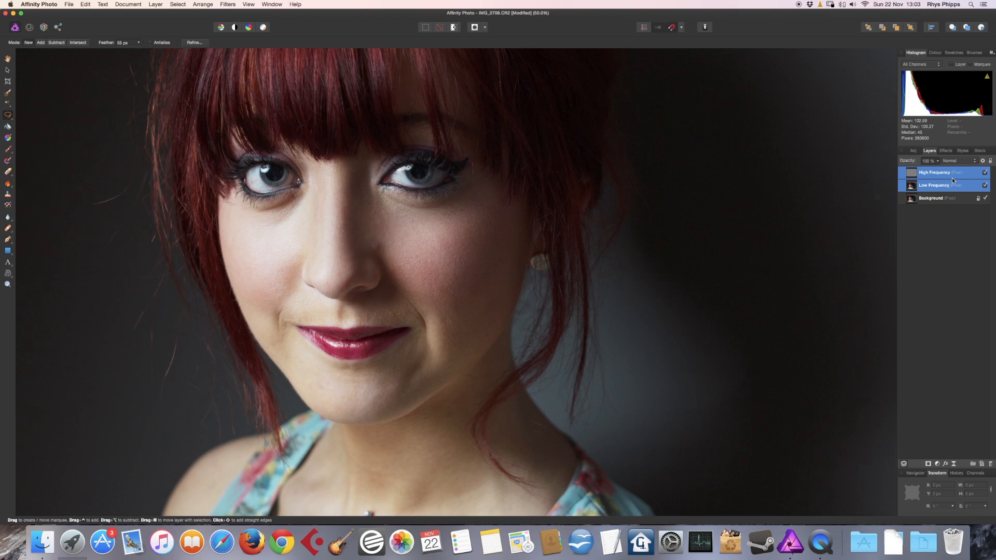
pyautogui.click(984, 173)
pyautogui.click(985, 172)
pyautogui.click(985, 173)
pyautogui.click(985, 173)
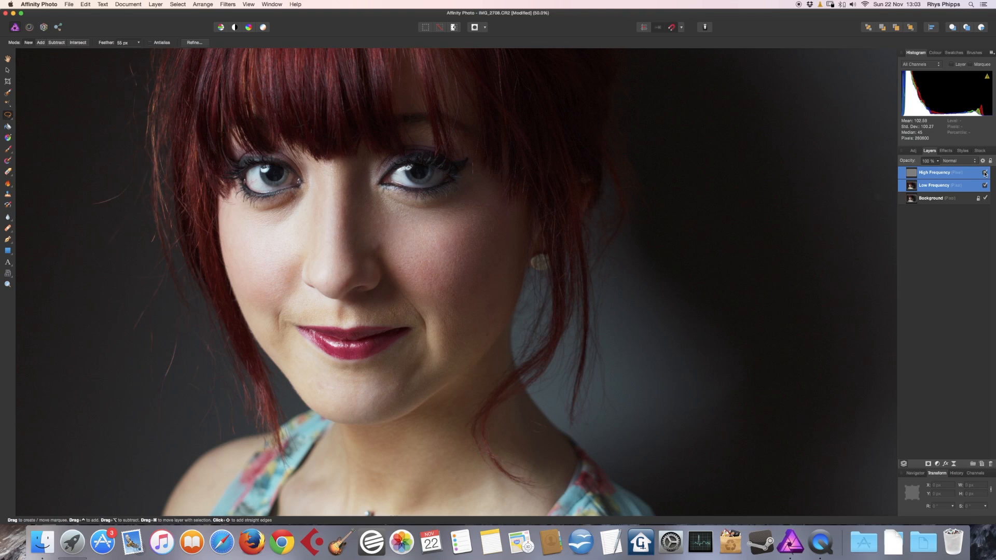